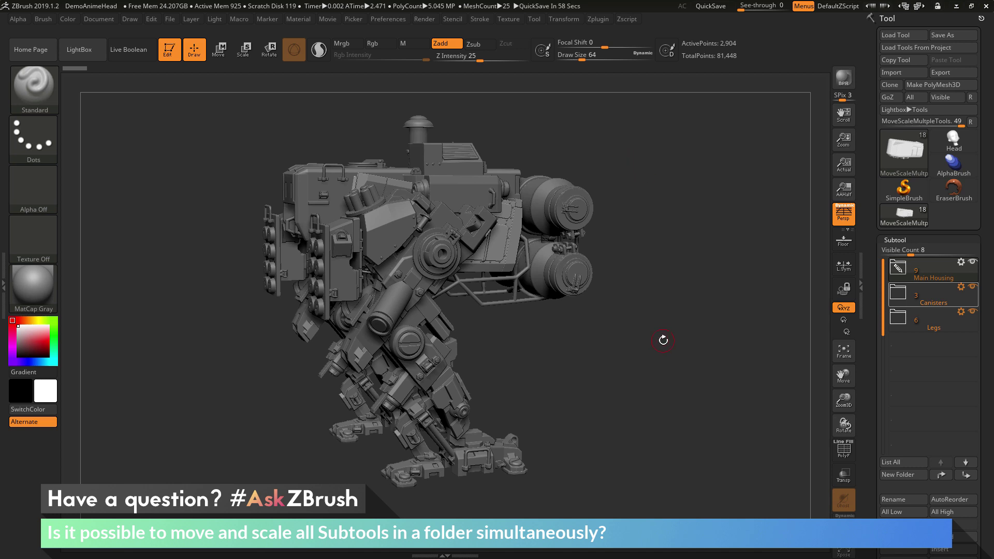
# Rotate the mech to a front view and check the Main Housing folder's subtool stats
pyautogui.moveTo(604, 384); pyautogui.dragTo(612, 355)
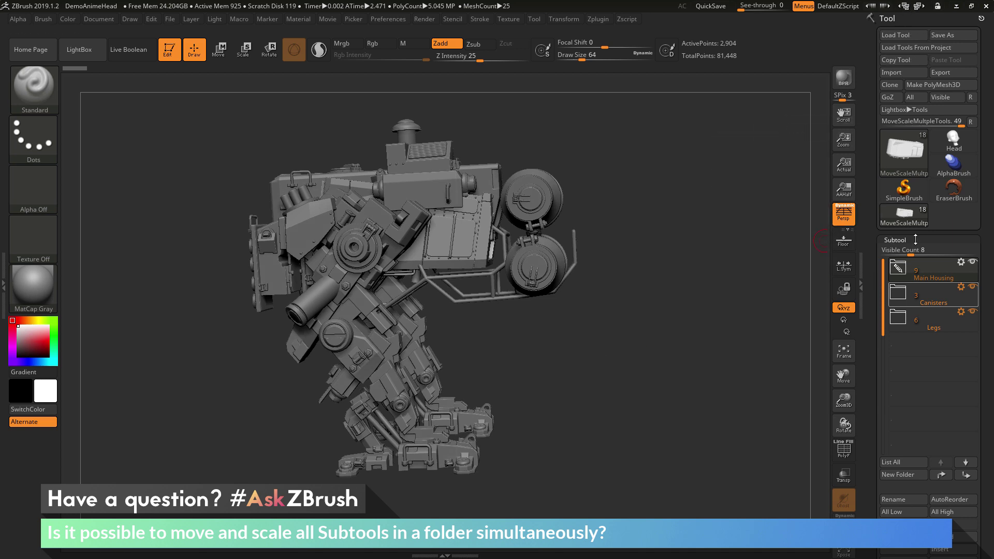
pyautogui.moveTo(897, 274)
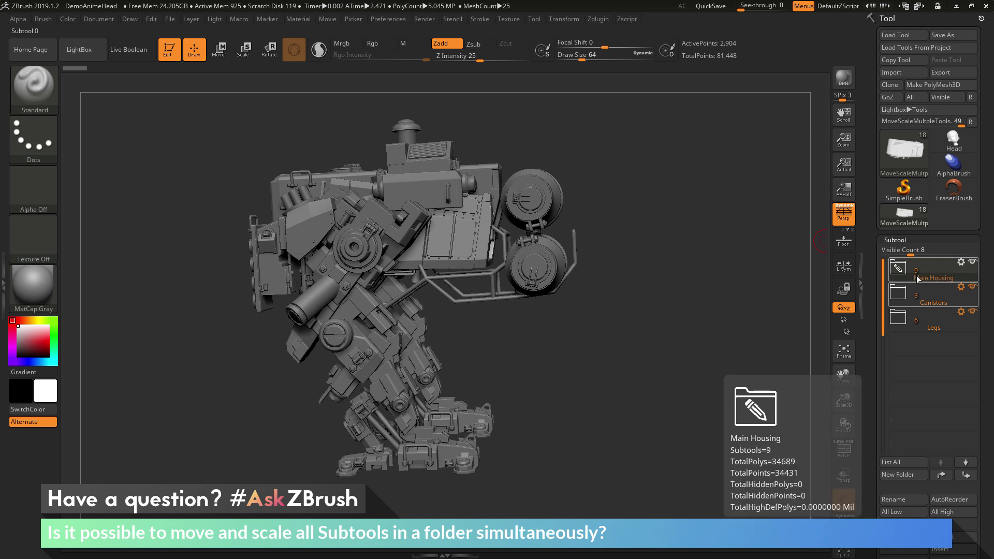
# Expand and collapse the Main Housing folder, then expand the Canisters folder
pyautogui.click(901, 272)
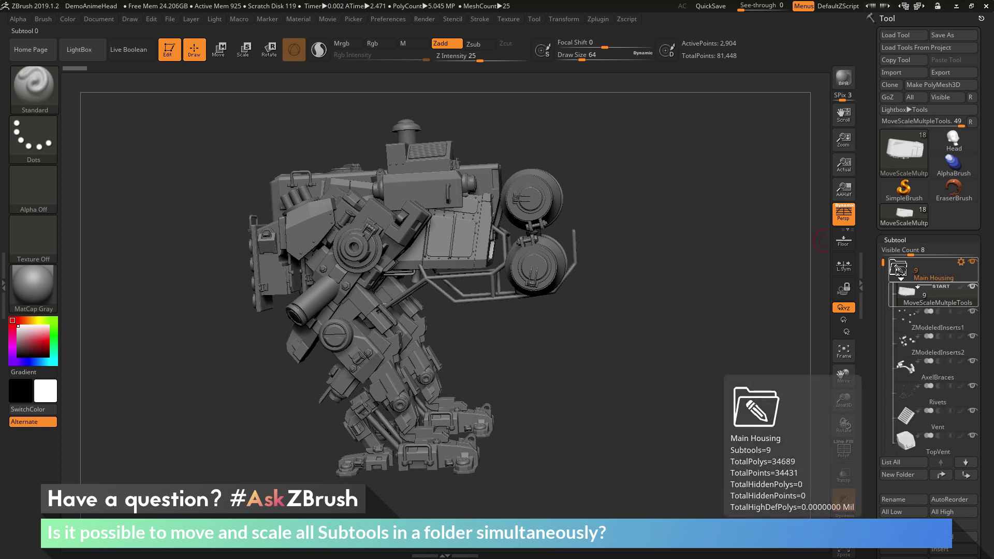
pyautogui.click(901, 272)
pyautogui.moveTo(939, 305)
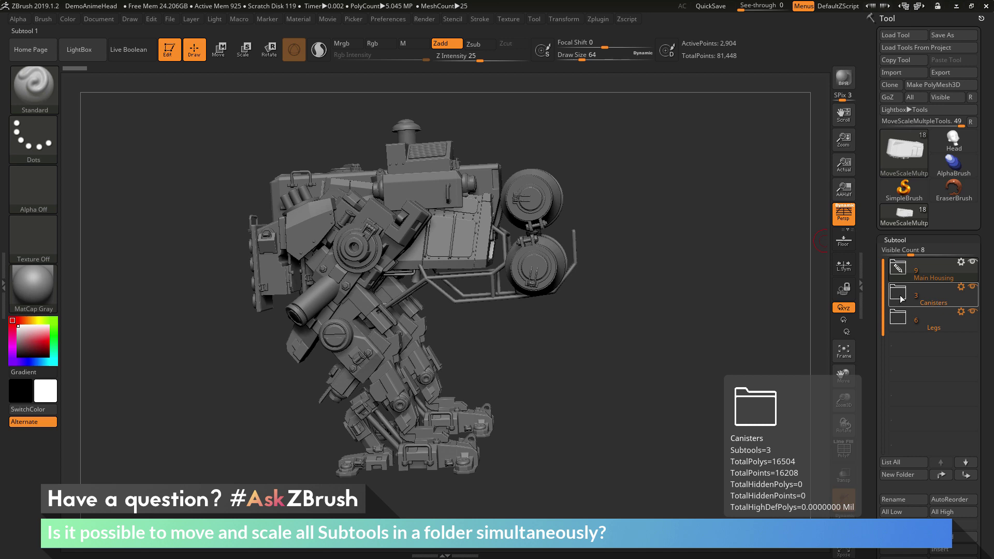
pyautogui.moveTo(915, 328)
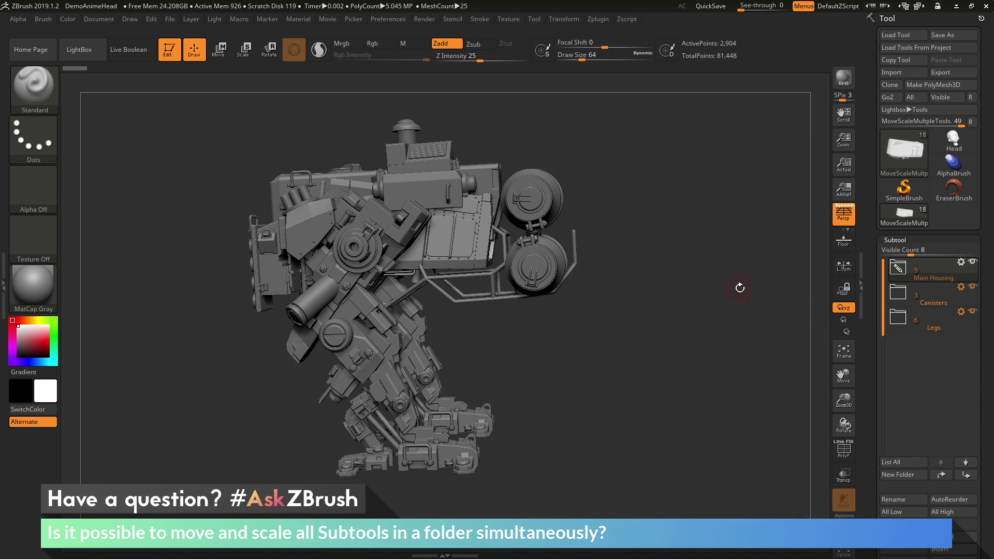
pyautogui.click(949, 305)
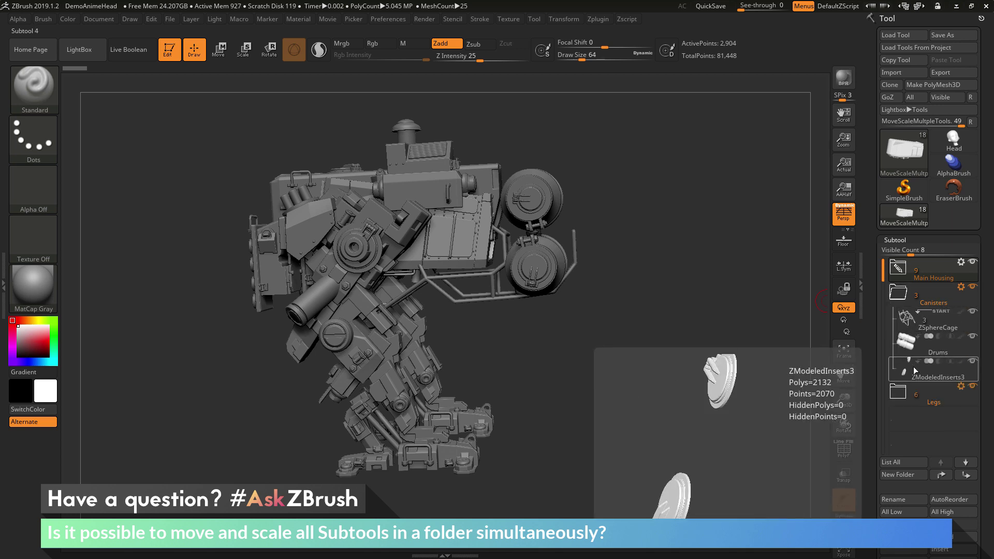
# Make ZSphereCage, Drums and ZModeledInserts3 active in turn, then open the Canisters gear menu
pyautogui.click(936, 325)
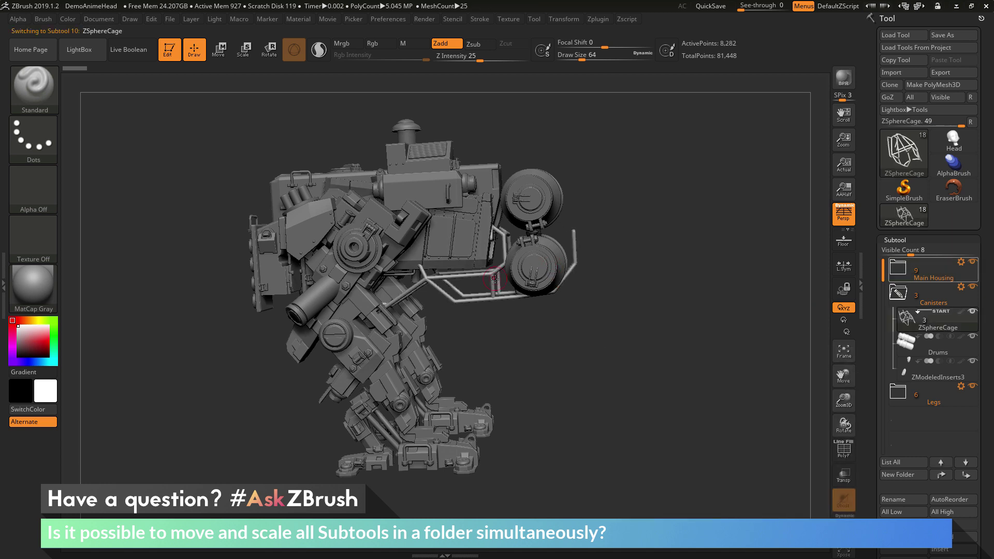
pyautogui.click(928, 347)
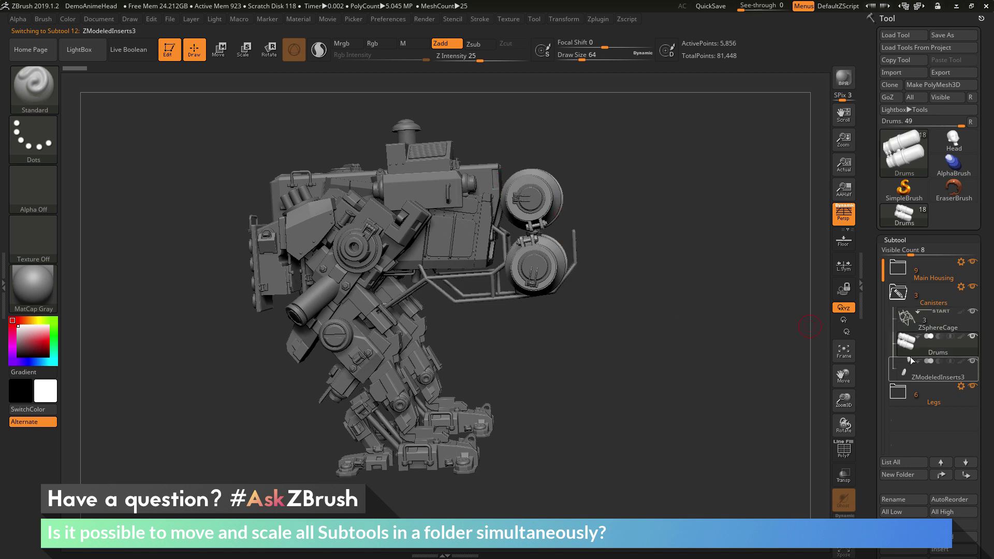
pyautogui.click(925, 371)
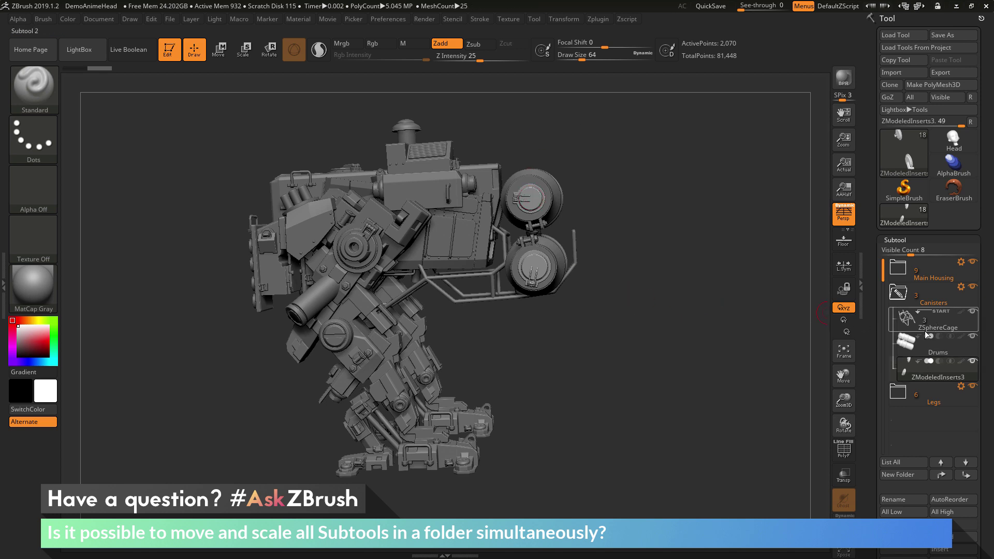
pyautogui.moveTo(960, 291)
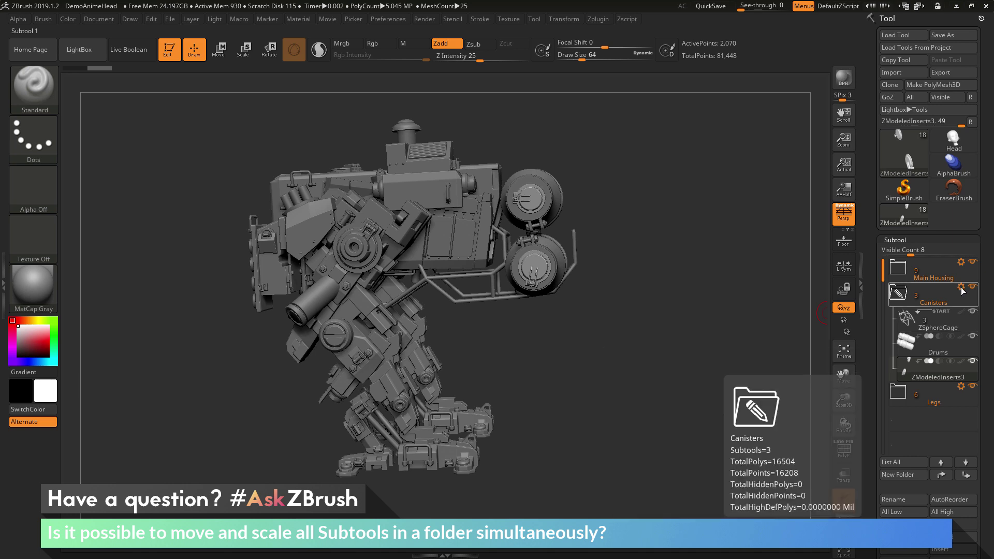
pyautogui.click(961, 291)
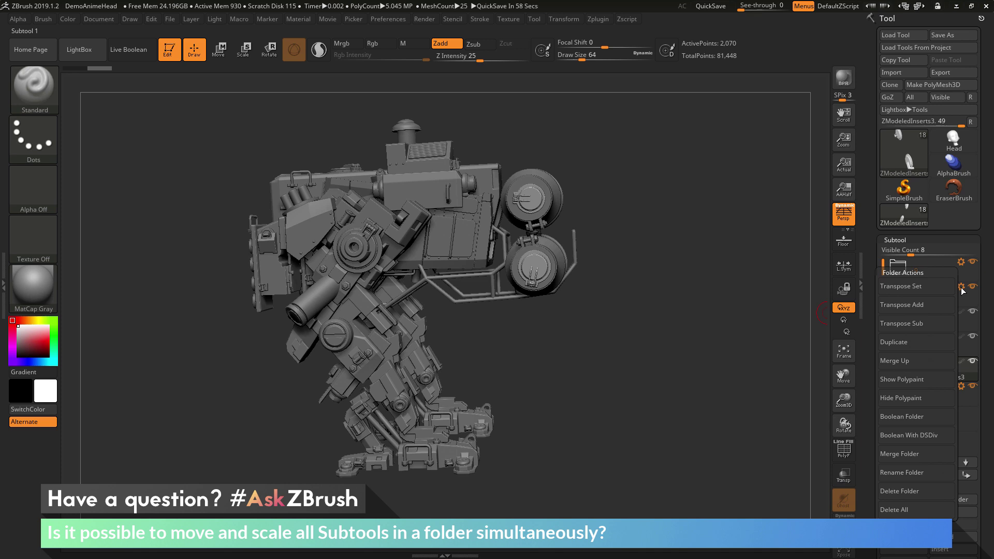
# Apply Folder Actions > Transpose Set to the Canisters folder
pyautogui.click(921, 286)
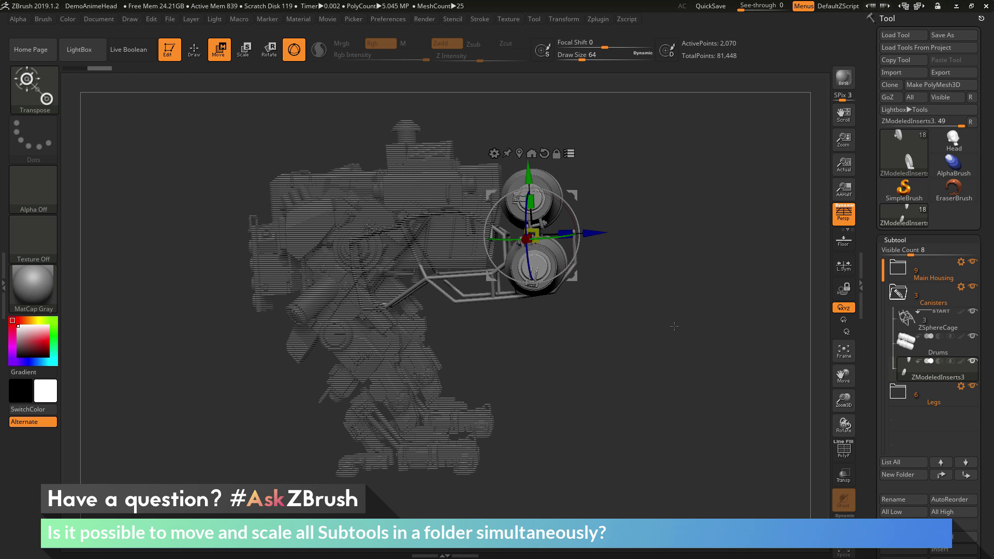
# Turn off Persp, move the canister group right and rotate it about -50
pyautogui.click(843, 214)
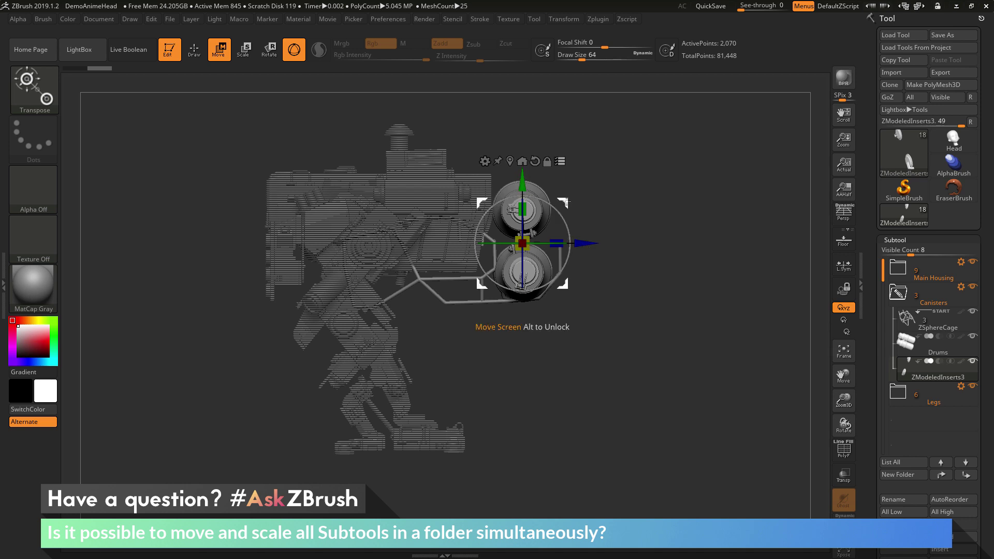
pyautogui.moveTo(564, 202); pyautogui.dragTo(599, 203)
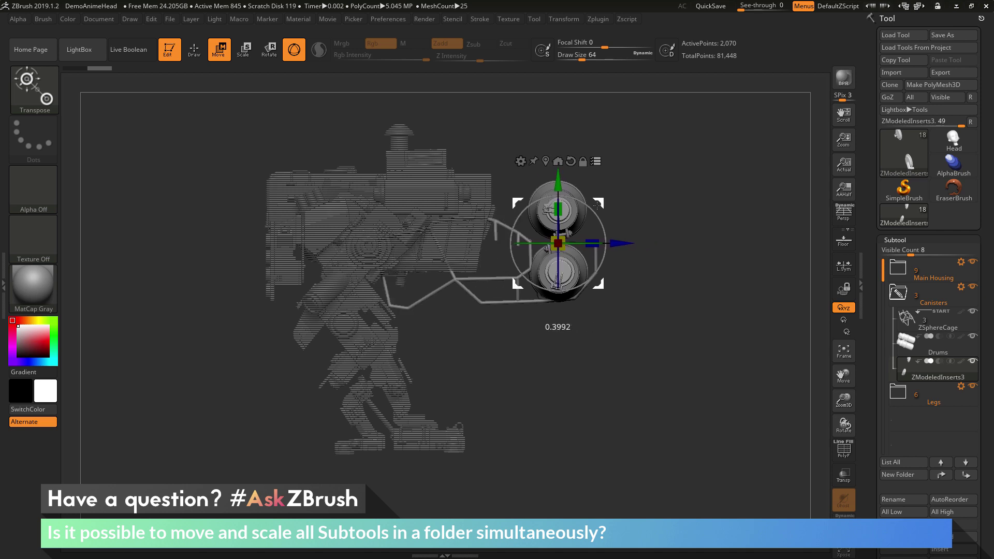
pyautogui.moveTo(557, 243); pyautogui.dragTo(558, 243)
pyautogui.moveTo(590, 211); pyautogui.dragTo(566, 214)
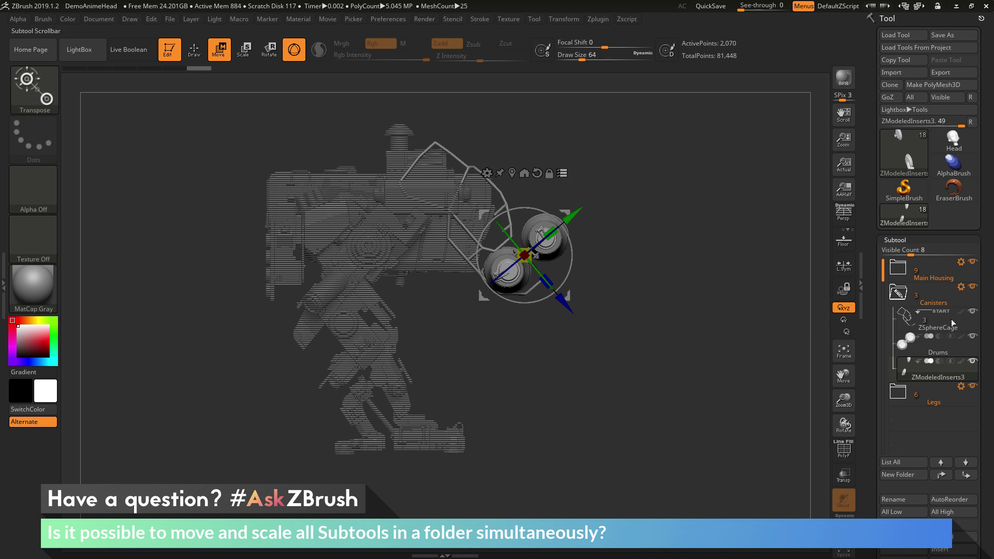
pyautogui.moveTo(682, 280)
pyautogui.mouseDown()
pyautogui.moveTo(669, 284)
pyautogui.moveTo(704, 281)
pyautogui.moveTo(687, 278)
pyautogui.mouseUp()
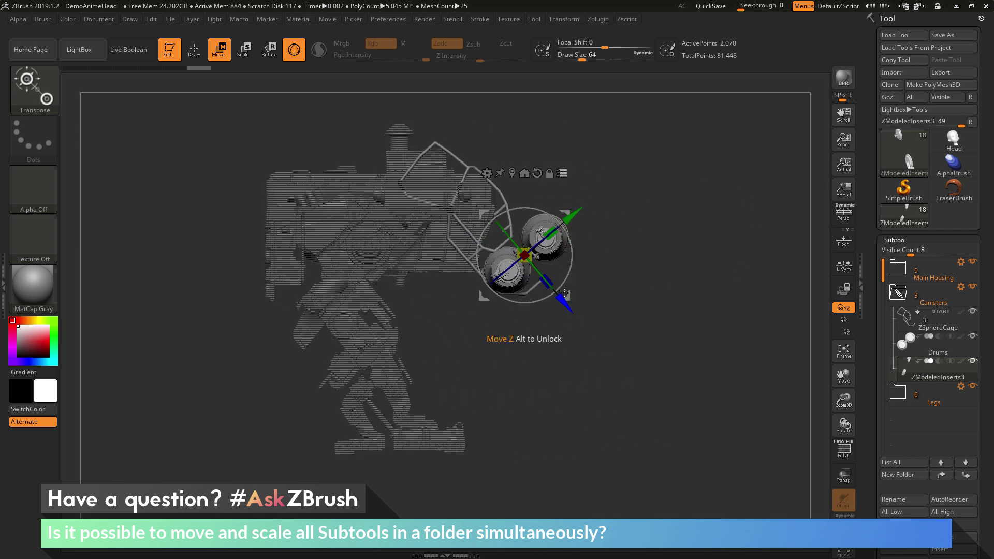
pyautogui.moveTo(561, 300); pyautogui.dragTo(557, 301)
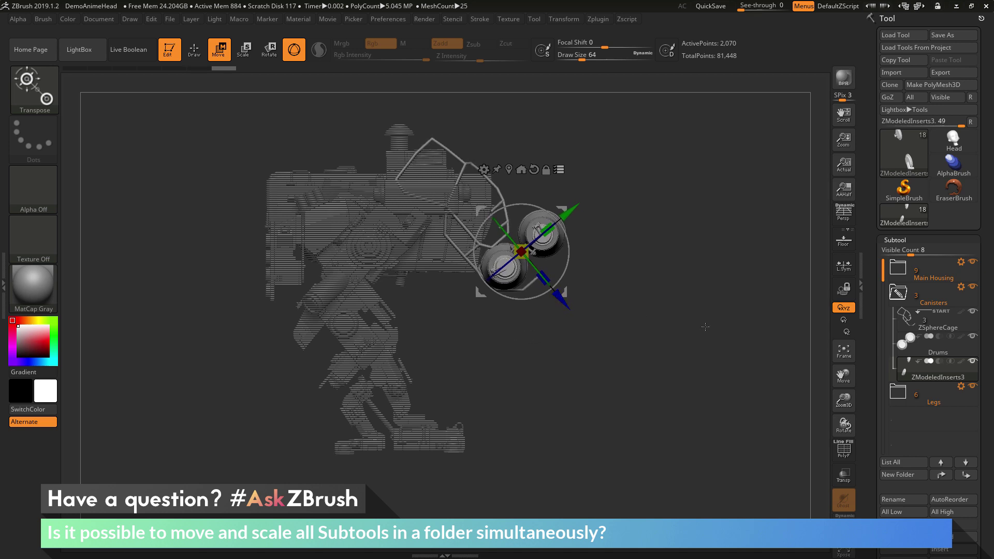
# Set the Legs folder as the transpose group and scale it down to about 0.78
pyautogui.click(938, 403)
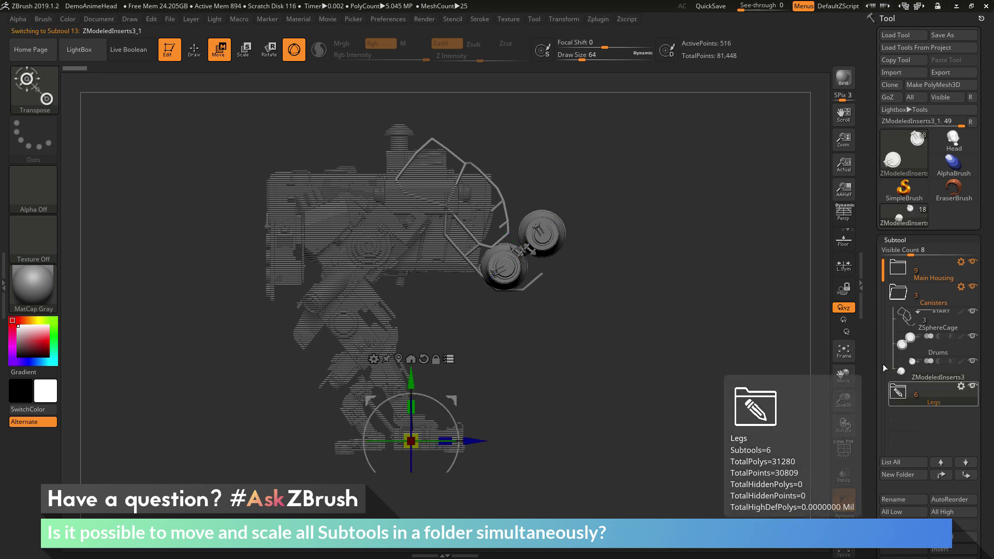
pyautogui.moveTo(965, 389)
pyautogui.click(961, 387)
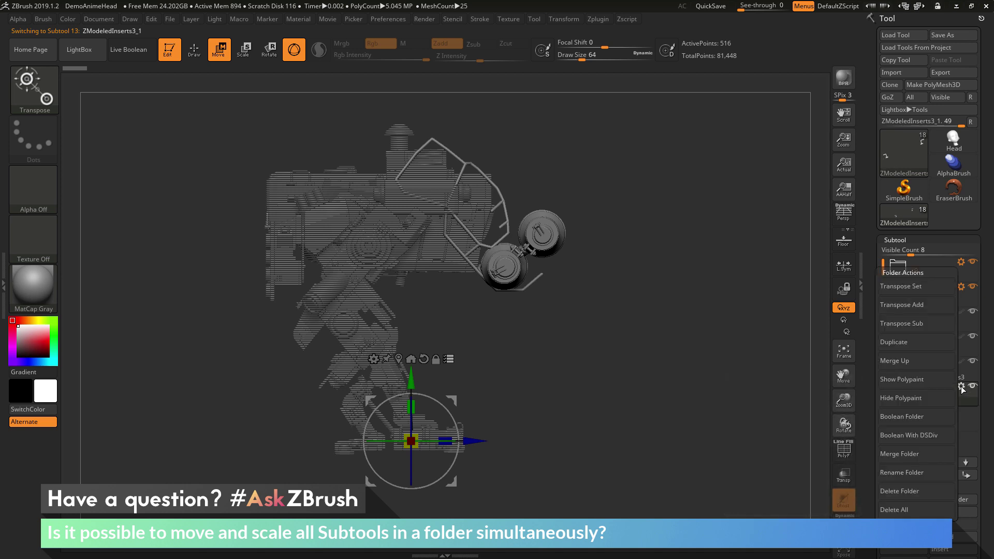
pyautogui.click(919, 288)
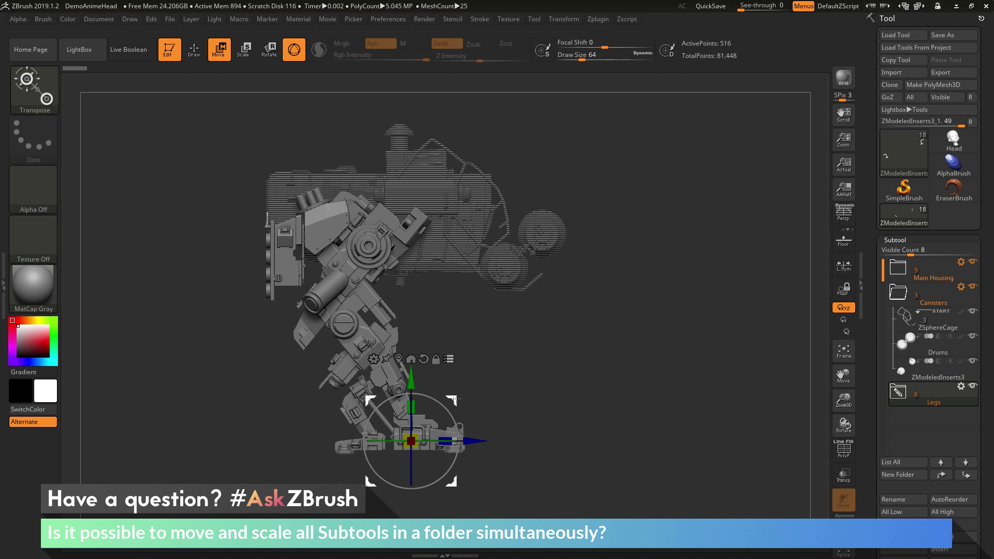
pyautogui.moveTo(411, 440); pyautogui.dragTo(405, 443)
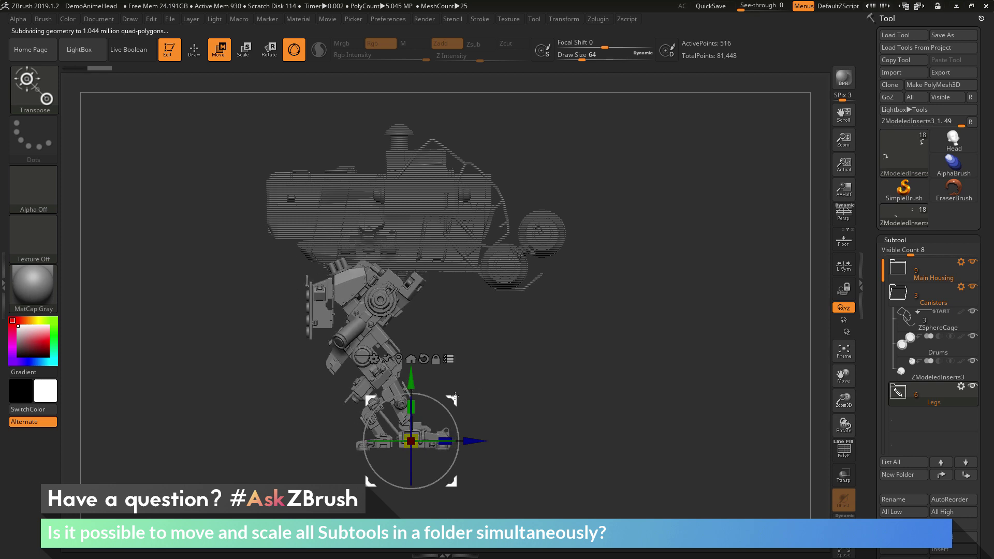
pyautogui.moveTo(452, 400); pyautogui.dragTo(413, 342)
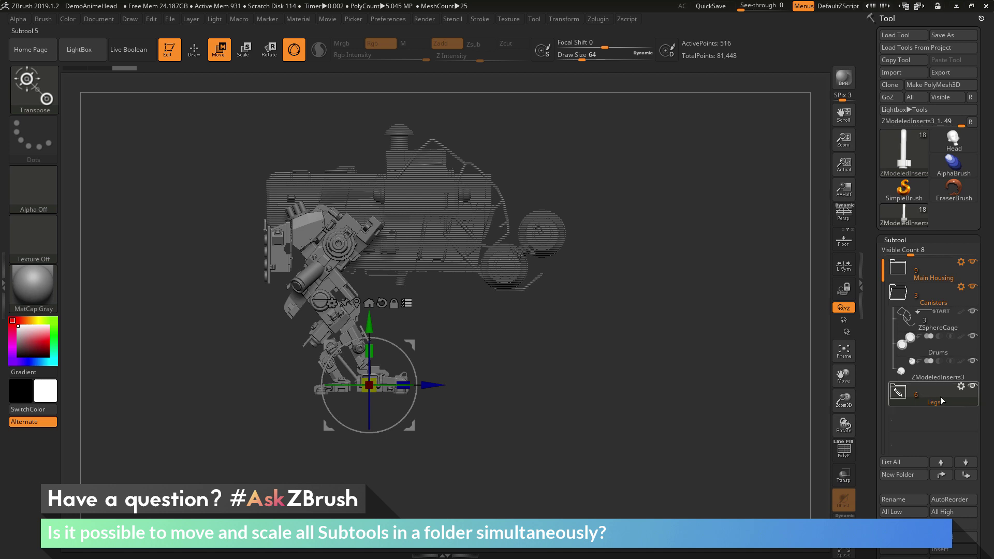
# Transpose Add the Main Housing folder and move housing and legs together up-right
pyautogui.click(961, 262)
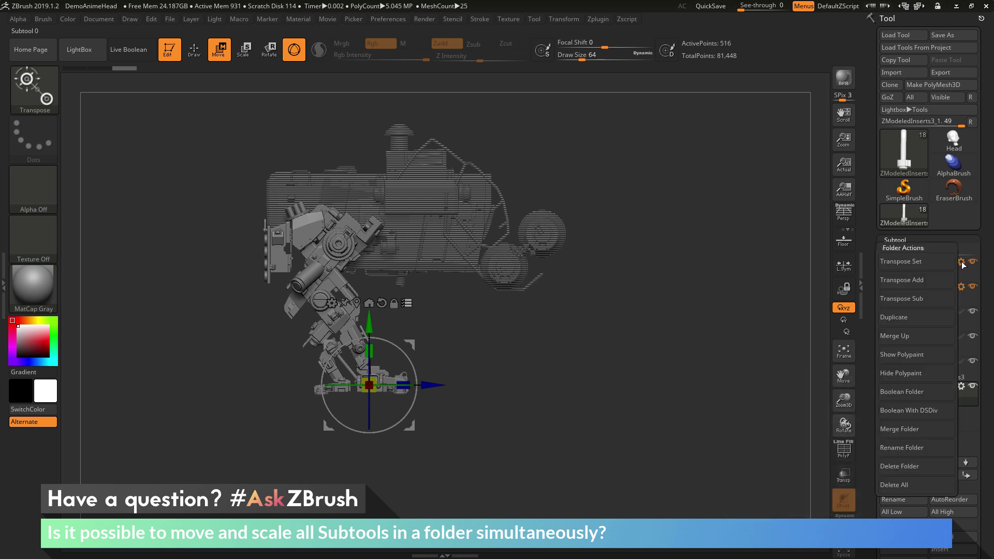
pyautogui.click(910, 279)
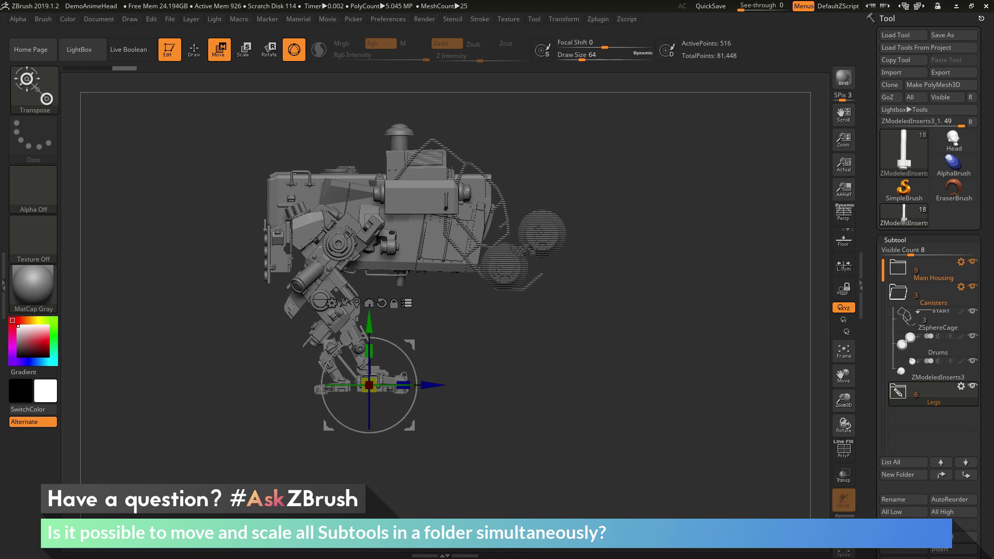
pyautogui.moveTo(374, 382); pyautogui.dragTo(368, 384)
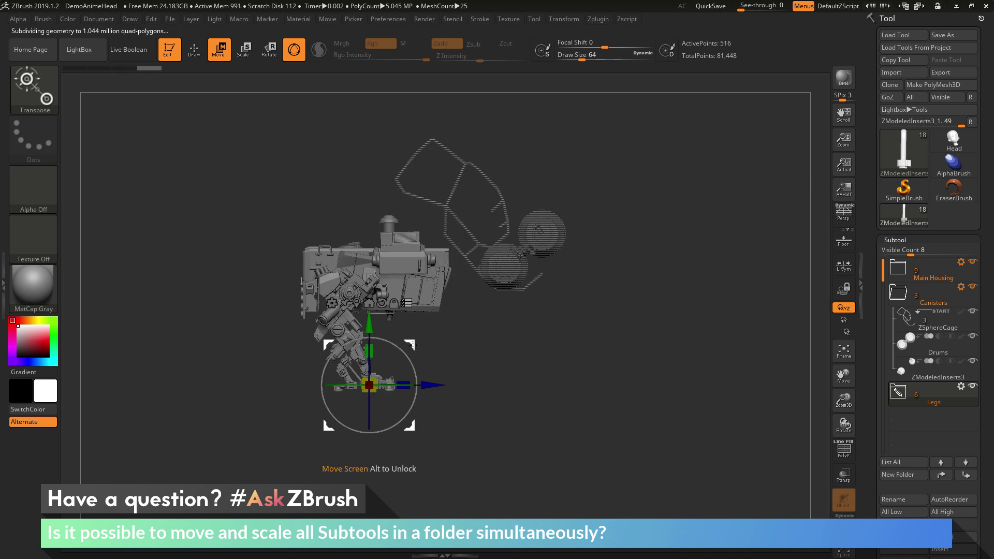
pyautogui.moveTo(414, 343); pyautogui.dragTo(487, 285)
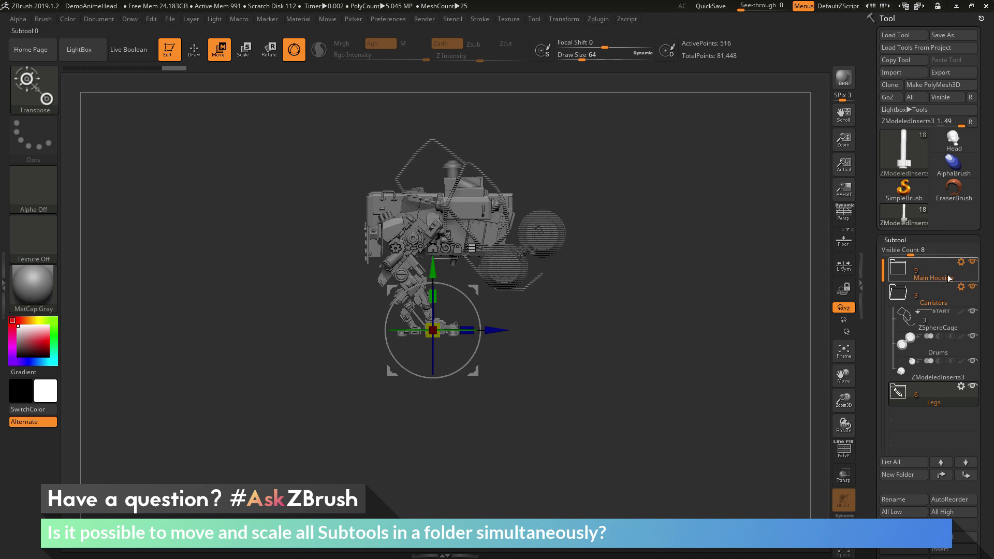
# Remove Main Housing via Transpose Sub and slide only the legs right along Z
pyautogui.click(962, 263)
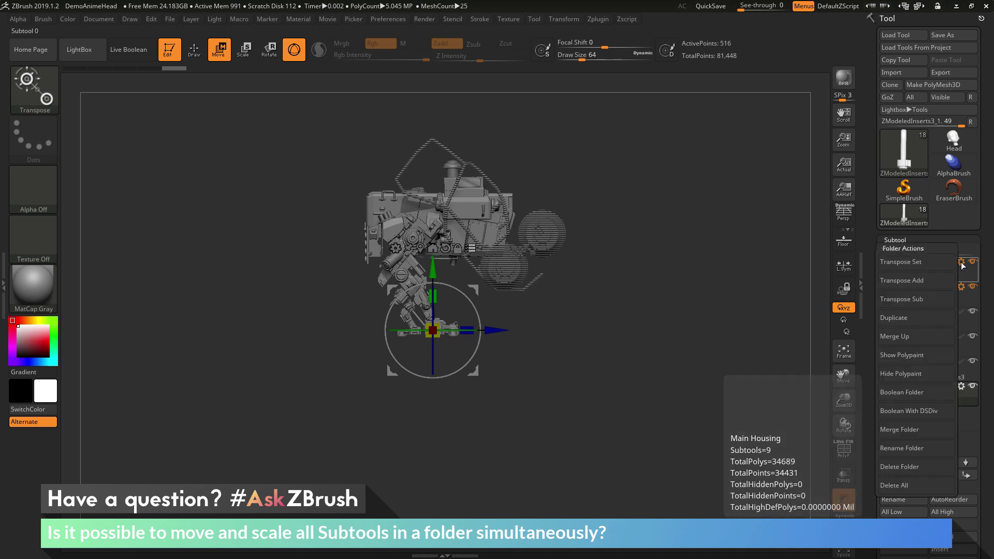
pyautogui.click(912, 300)
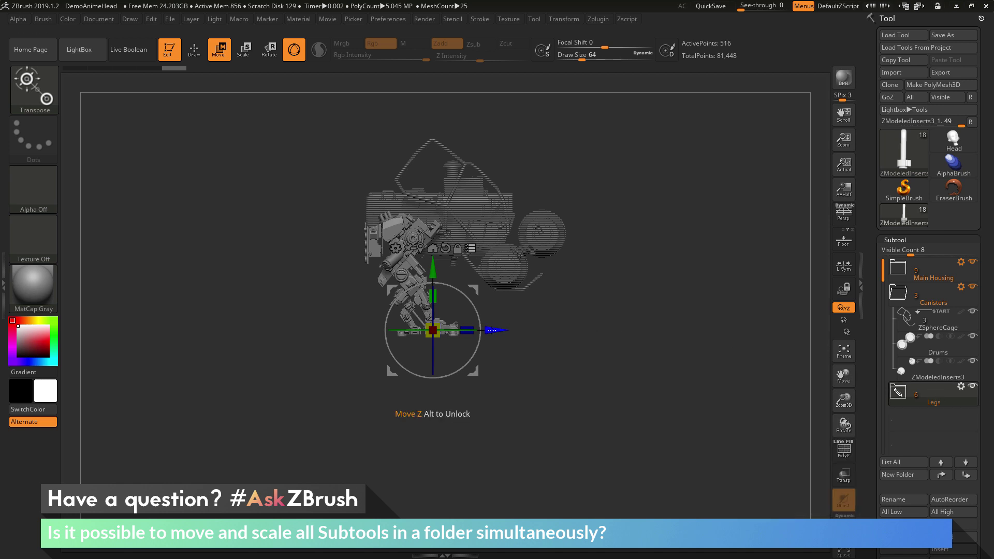
pyautogui.moveTo(493, 330); pyautogui.dragTo(512, 330)
pyautogui.moveTo(621, 286); pyautogui.dragTo(639, 376)
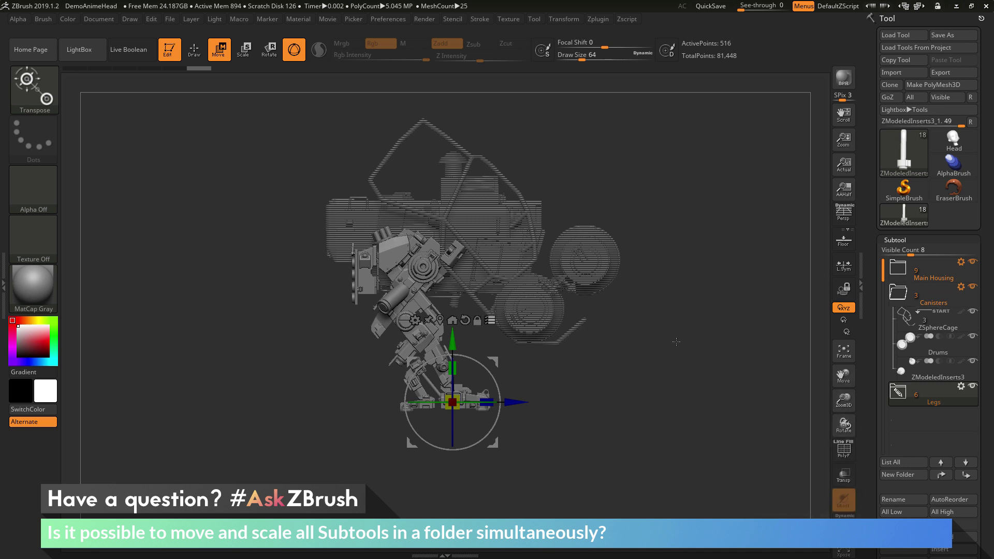
# Select the Canisters folder and make it the sole group with Transpose Set
pyautogui.click(934, 303)
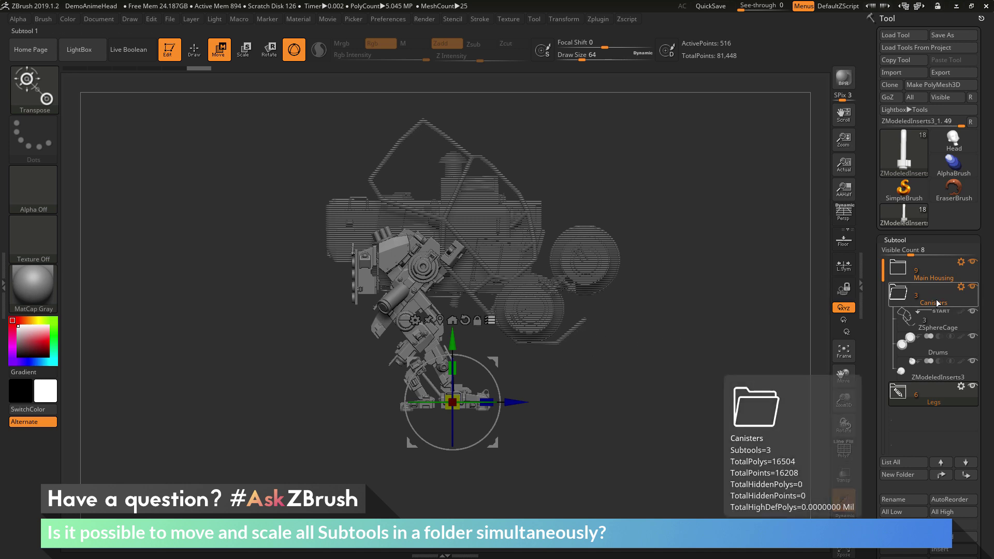
pyautogui.moveTo(939, 302)
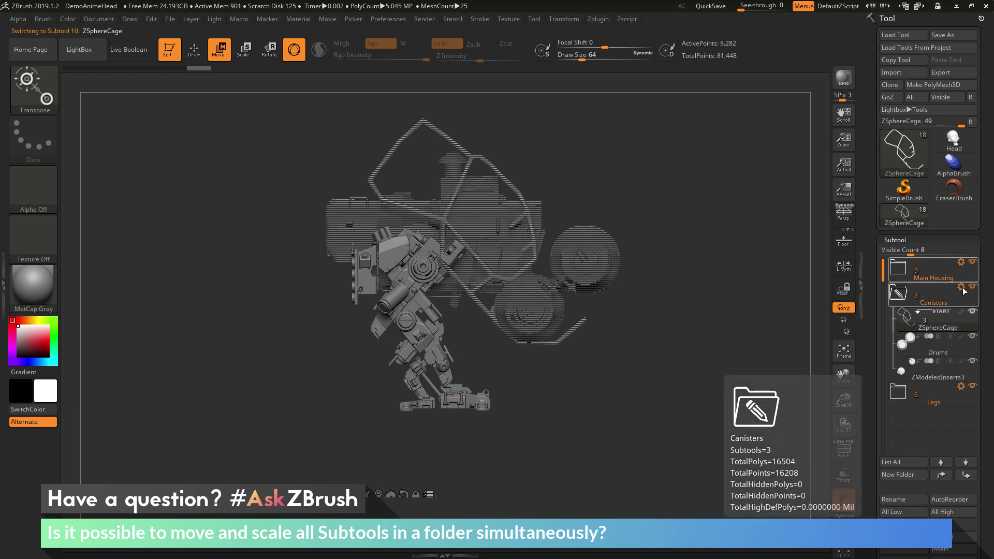
pyautogui.click(962, 288)
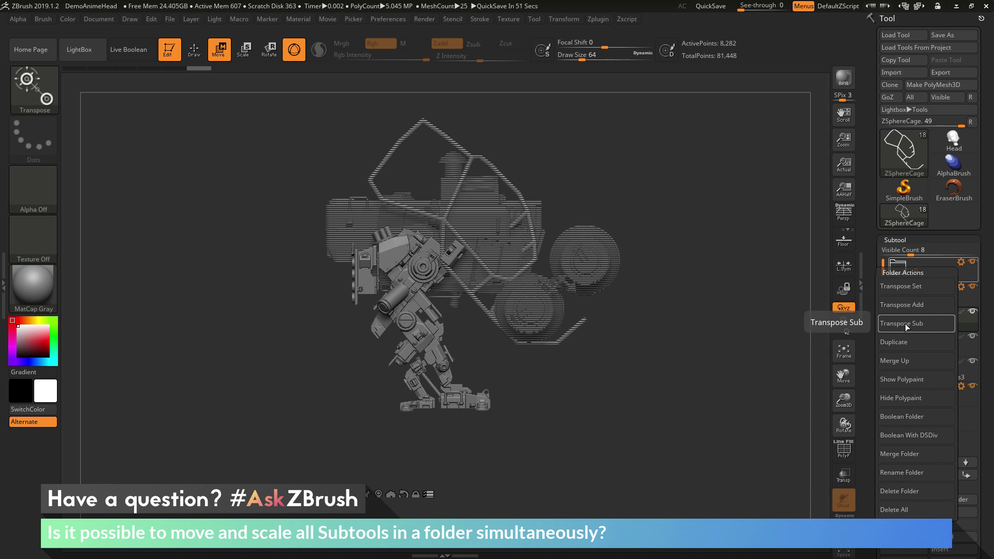
pyautogui.click(909, 290)
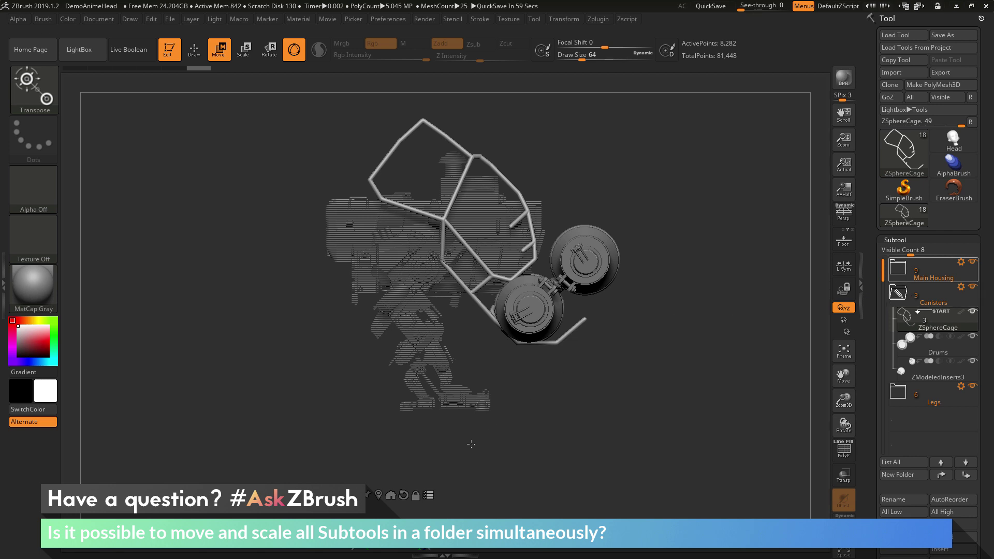
# Recentre the gizmo, then move and shrink the canister group onto the mech's back
pyautogui.click(379, 495)
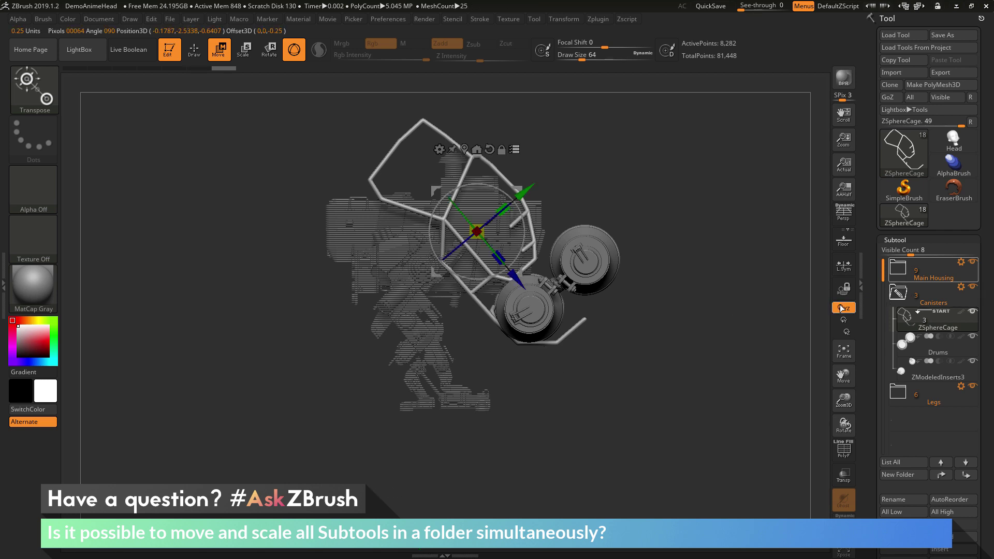
pyautogui.moveTo(529, 195); pyautogui.dragTo(521, 202)
pyautogui.moveTo(469, 237); pyautogui.dragTo(406, 255)
pyautogui.moveTo(469, 237); pyautogui.dragTo(495, 241)
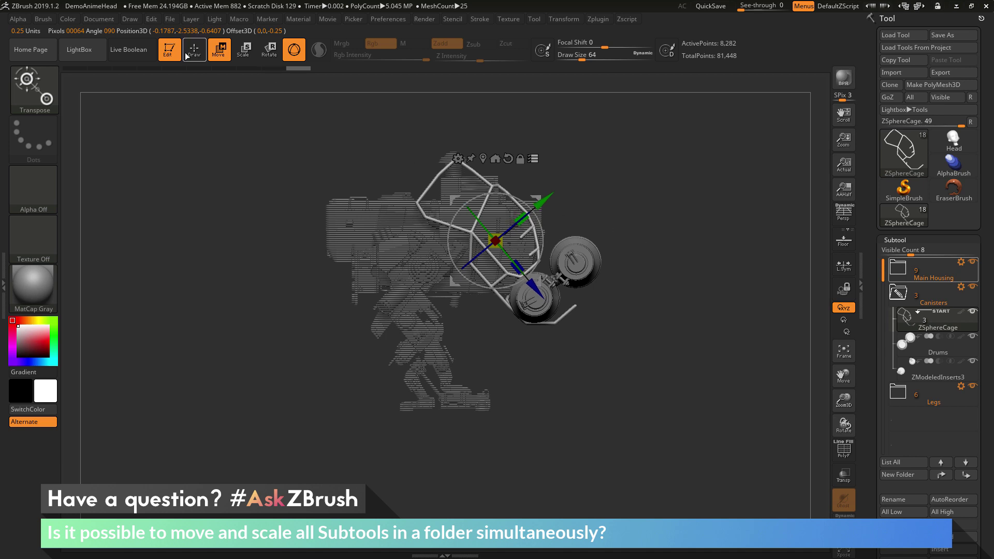
# Return to Draw mode, rotate to the front view, and reapply Transpose Set to Canisters
pyautogui.press('q')
pyautogui.moveTo(648, 137); pyautogui.dragTo(870, 151)
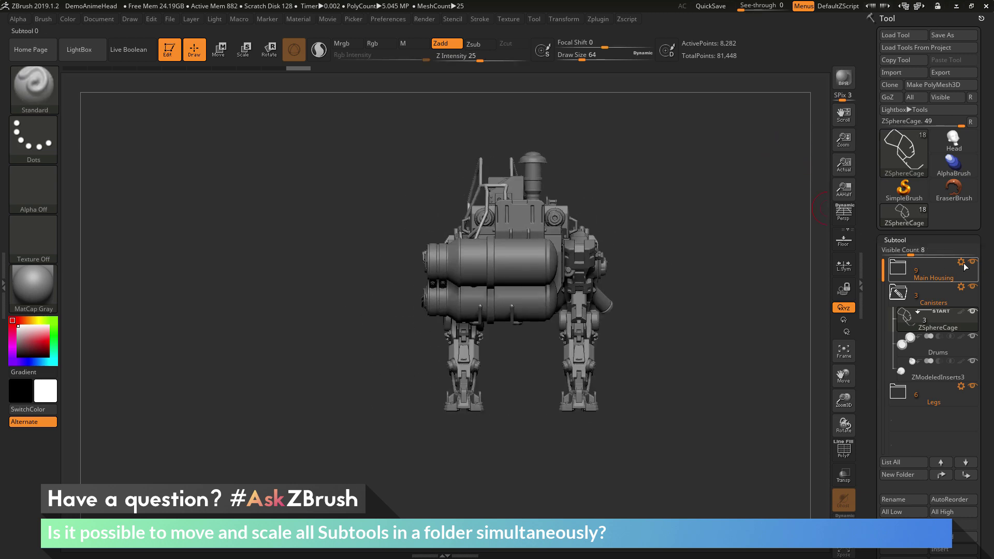
pyautogui.click(961, 286)
pyautogui.click(930, 290)
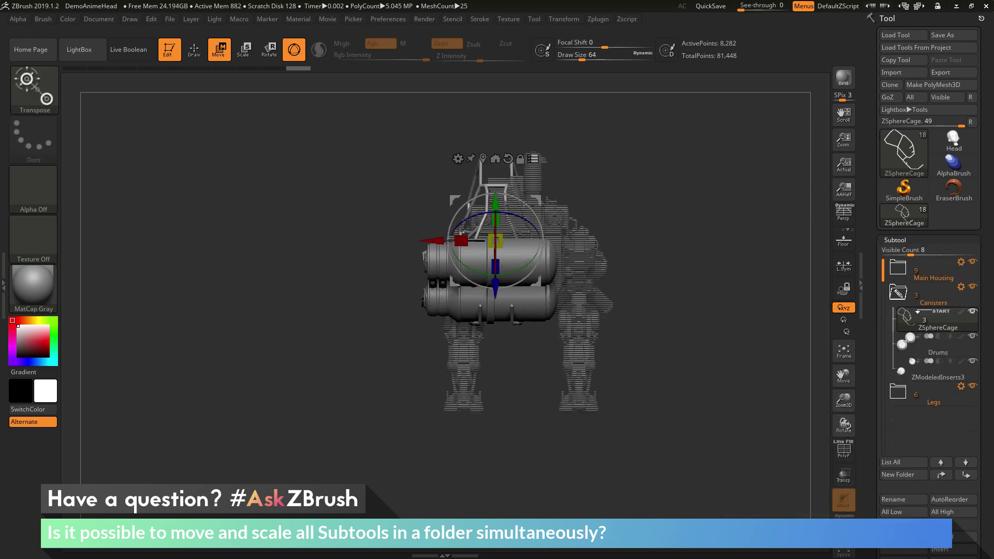